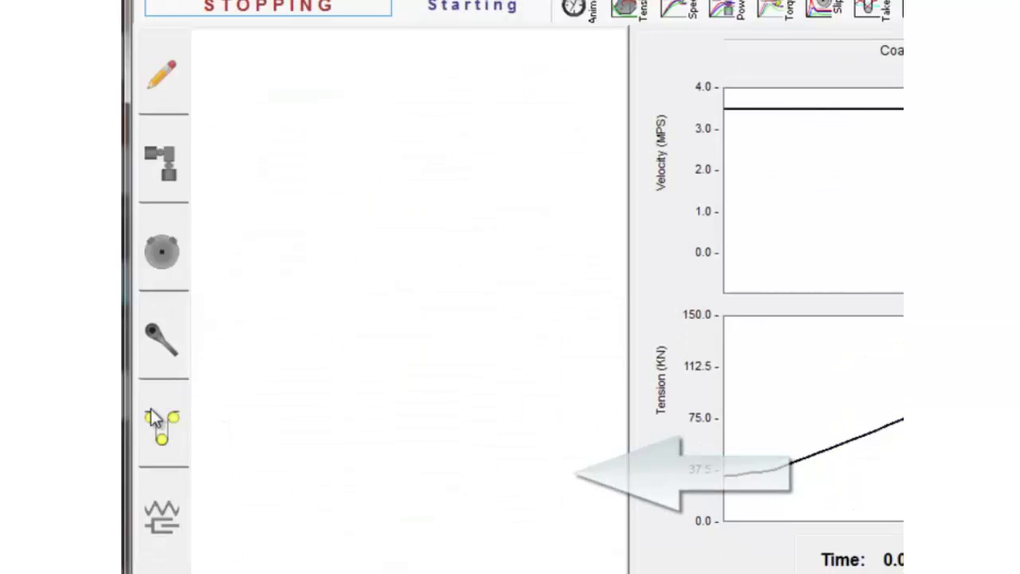
Step: In the takeup settings, keep Gravity as the takeup type
{"action": "left_click", "coordinate": [160, 422]}
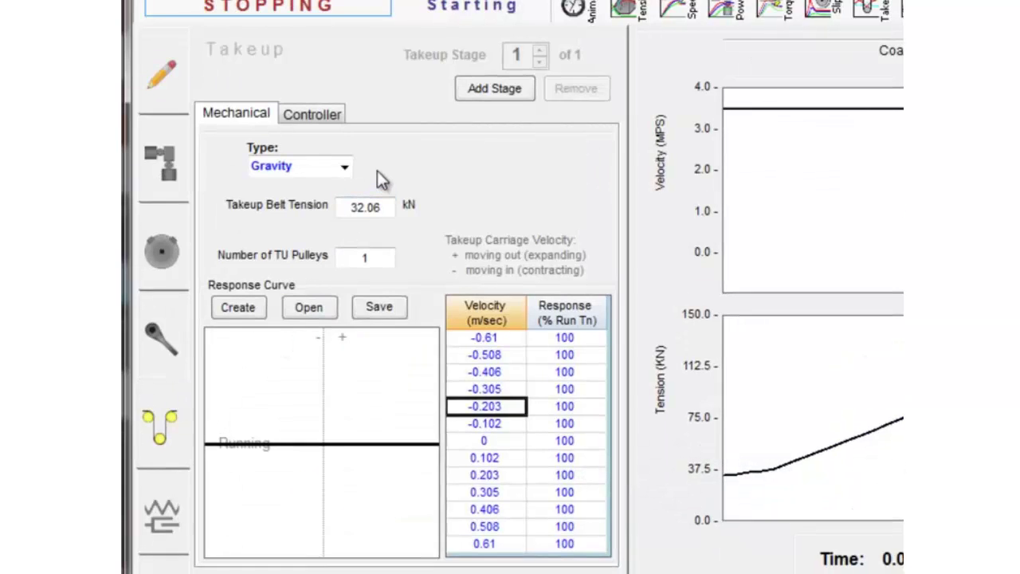
{"action": "left_click", "coordinate": [345, 166]}
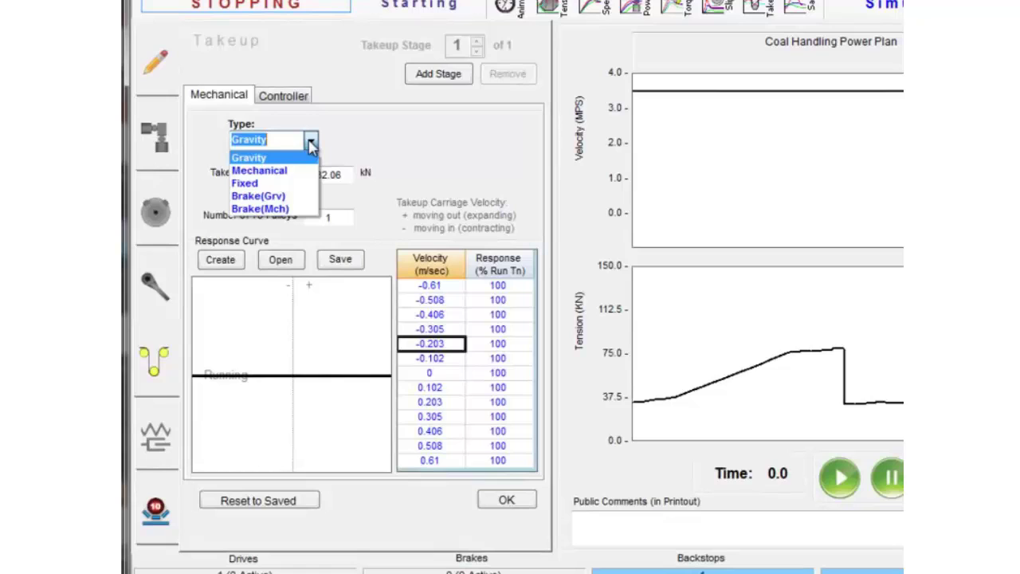
{"action": "left_click", "coordinate": [311, 143]}
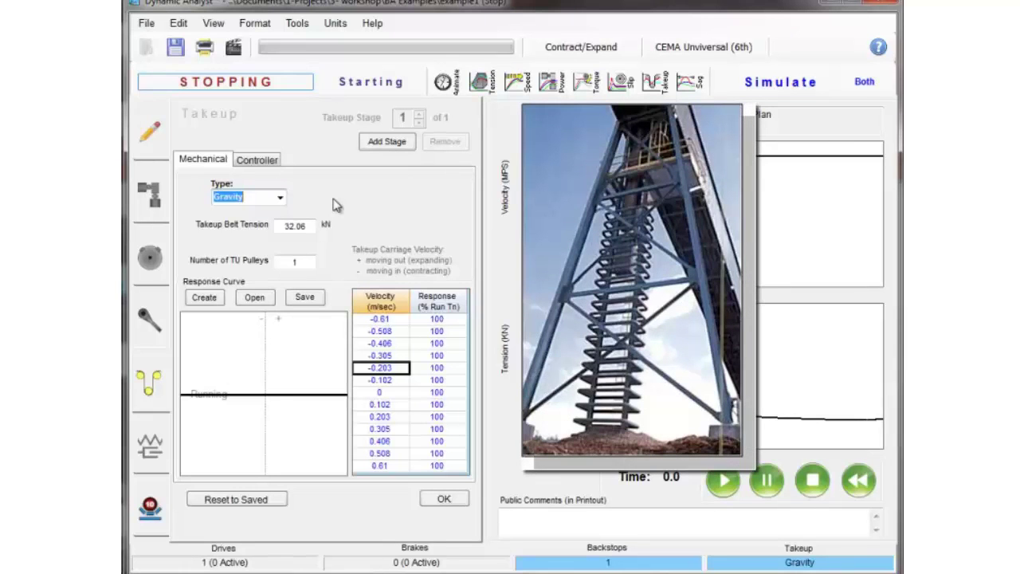
Step: Run the simulation and enlarge the takeup carriage displacement and velocity chart
{"action": "left_click", "coordinate": [781, 81]}
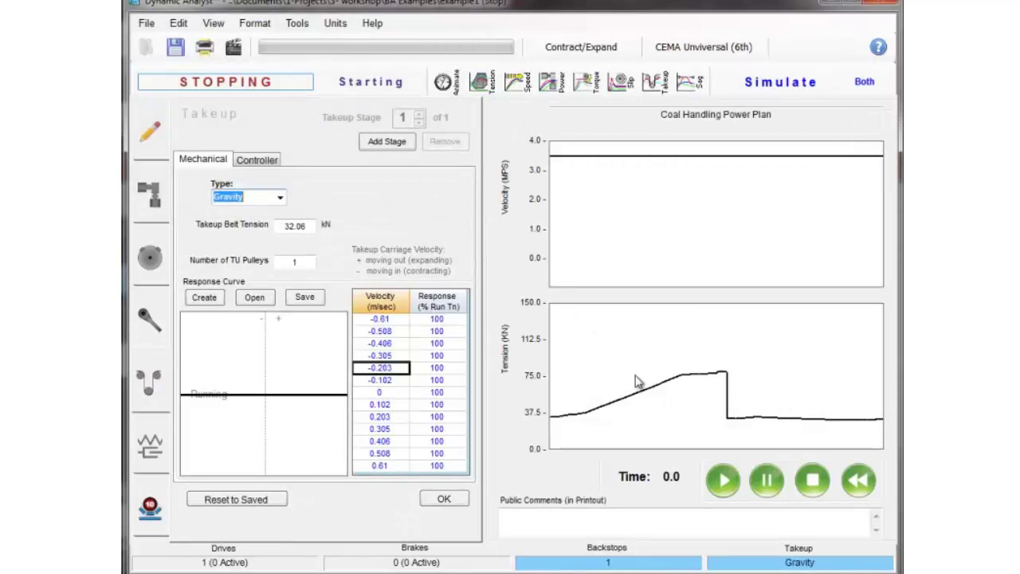
{"action": "left_click", "coordinate": [655, 82]}
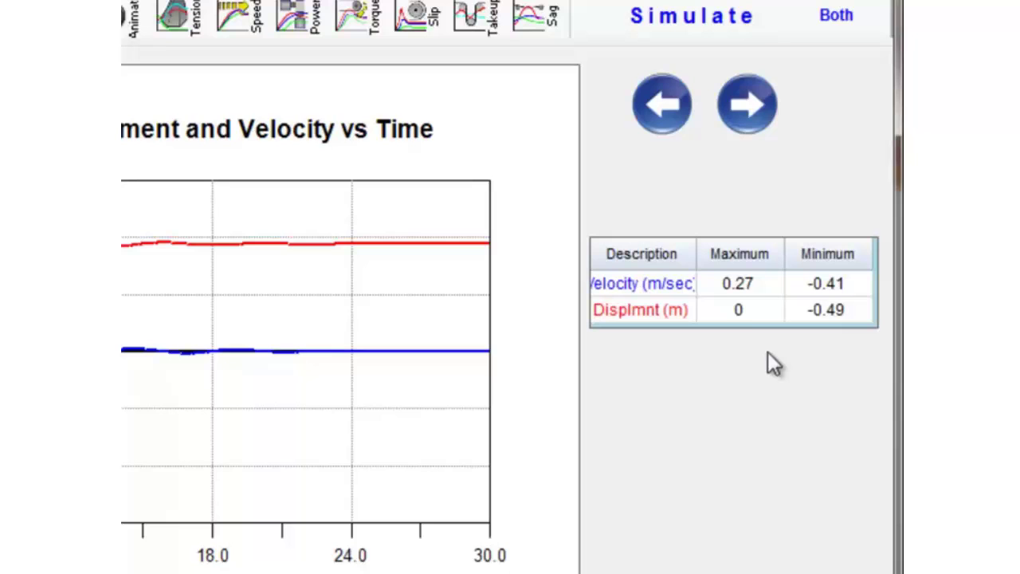
{"action": "left_click", "coordinate": [351, 2]}
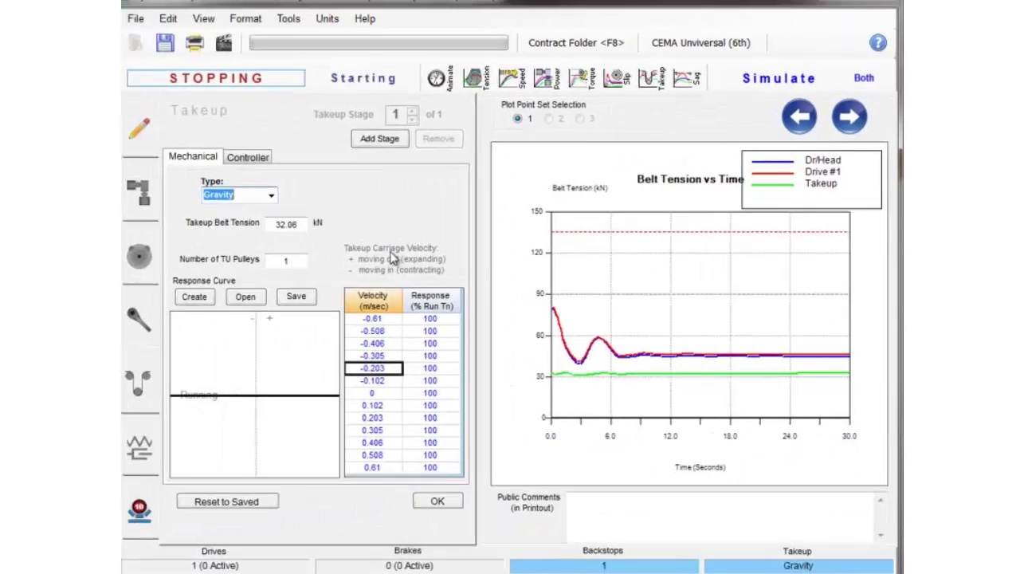
Step: Change the takeup type to Fixed and rerun the simulation
{"action": "left_click", "coordinate": [281, 198]}
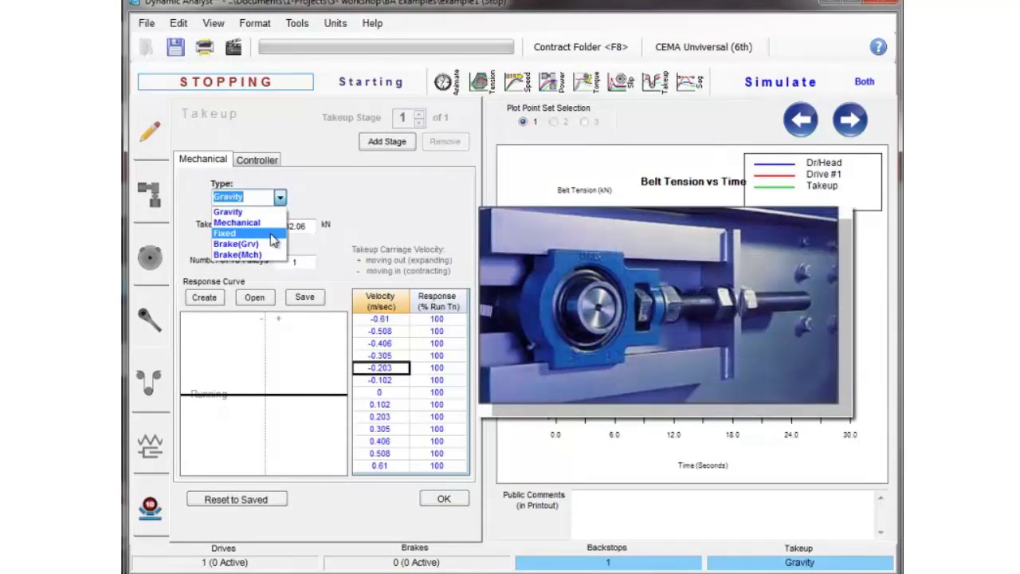
{"action": "left_click", "coordinate": [272, 234]}
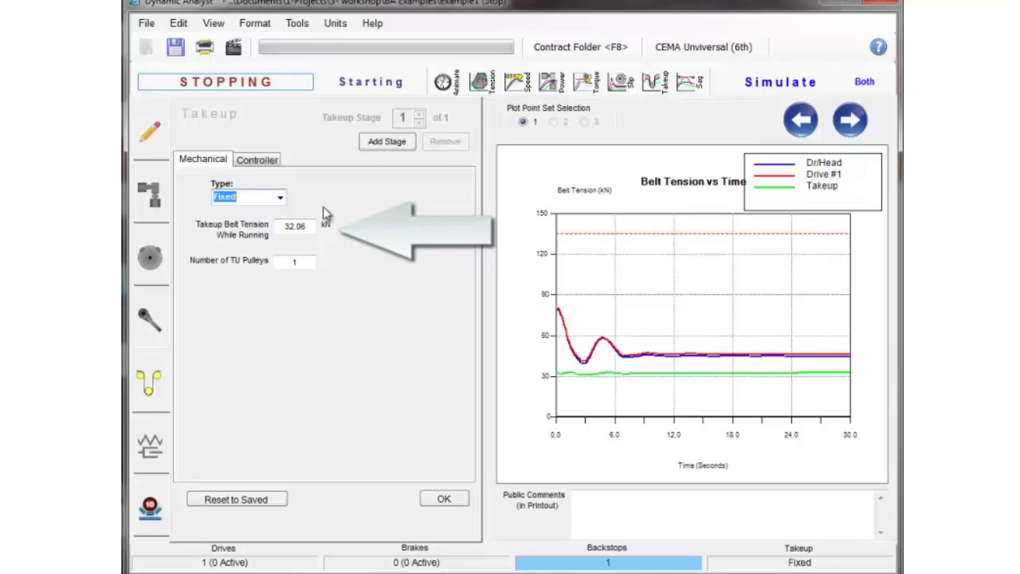
{"action": "left_click", "coordinate": [793, 83]}
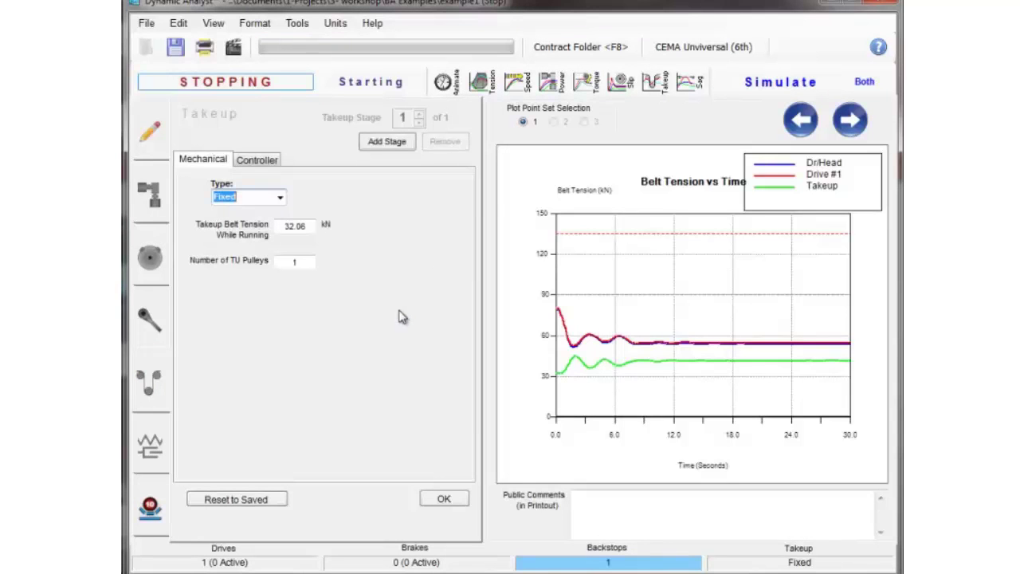
Step: Review carriage displacement and velocity, then the Belt Tension vs Time chart
{"action": "left_click", "coordinate": [655, 81]}
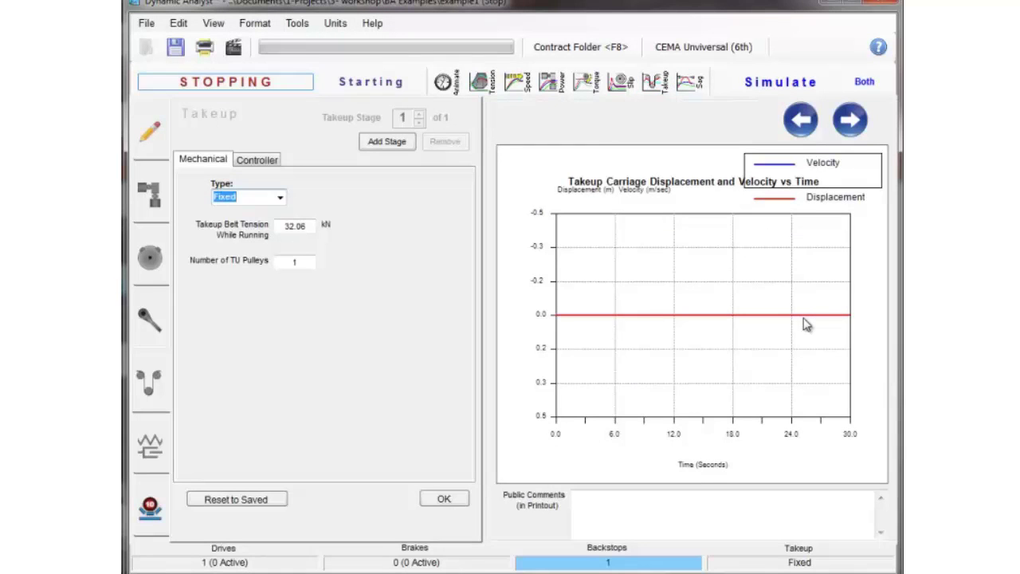
{"action": "left_click", "coordinate": [481, 82]}
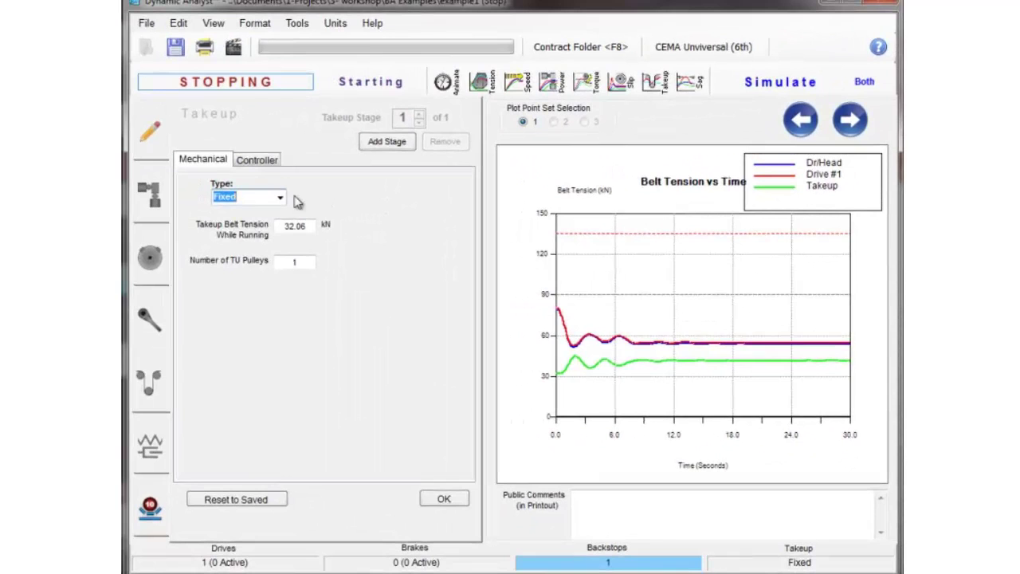
{"action": "left_click", "coordinate": [280, 197]}
Step: Set Gravity takeup with a standard bearing sheave response curve (121.7% contracting, 82.2% expanding)
{"action": "left_click", "coordinate": [267, 219]}
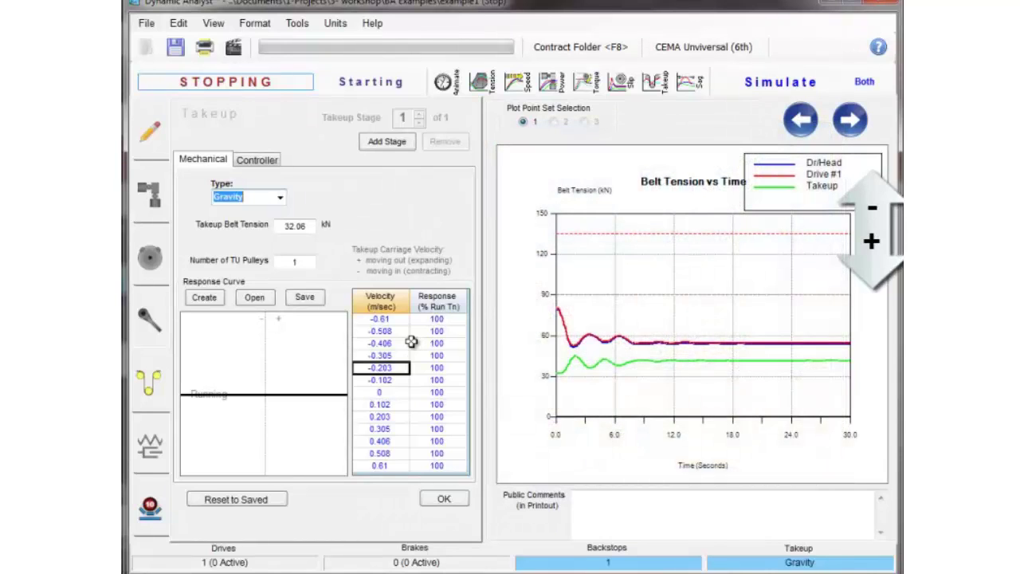
{"action": "right_click", "coordinate": [411, 341]}
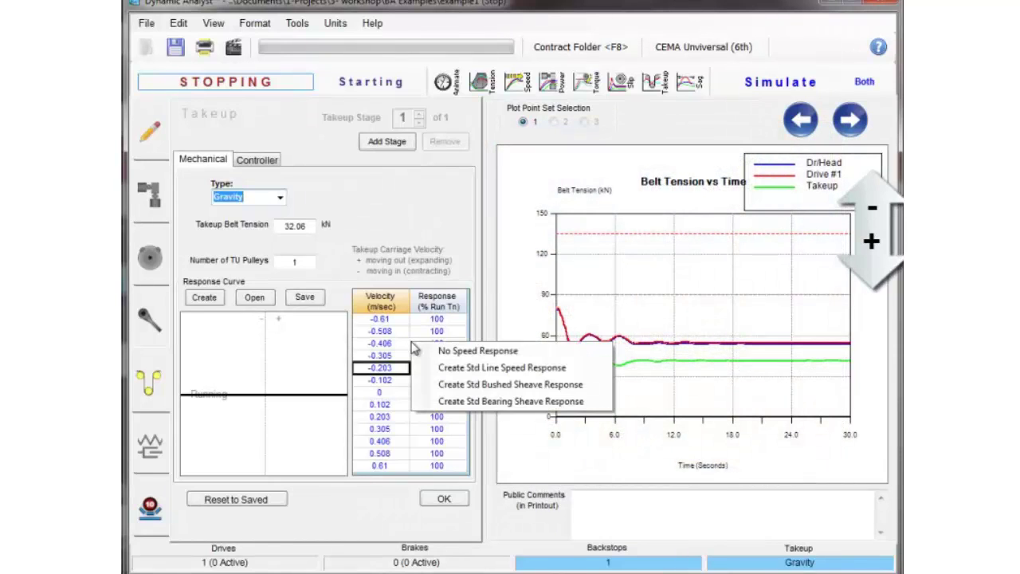
{"action": "left_click", "coordinate": [492, 402]}
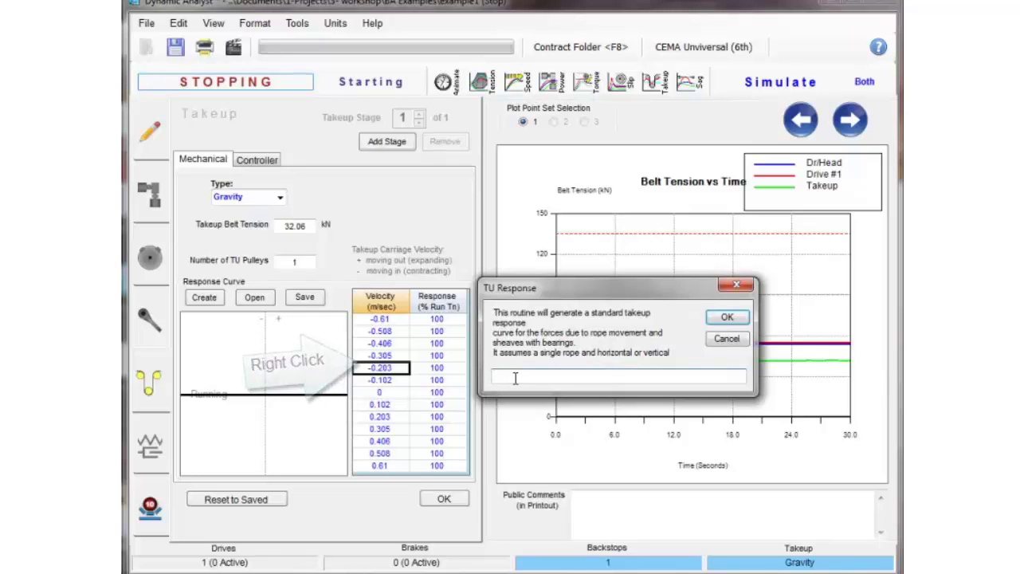
{"action": "left_click", "coordinate": [727, 317]}
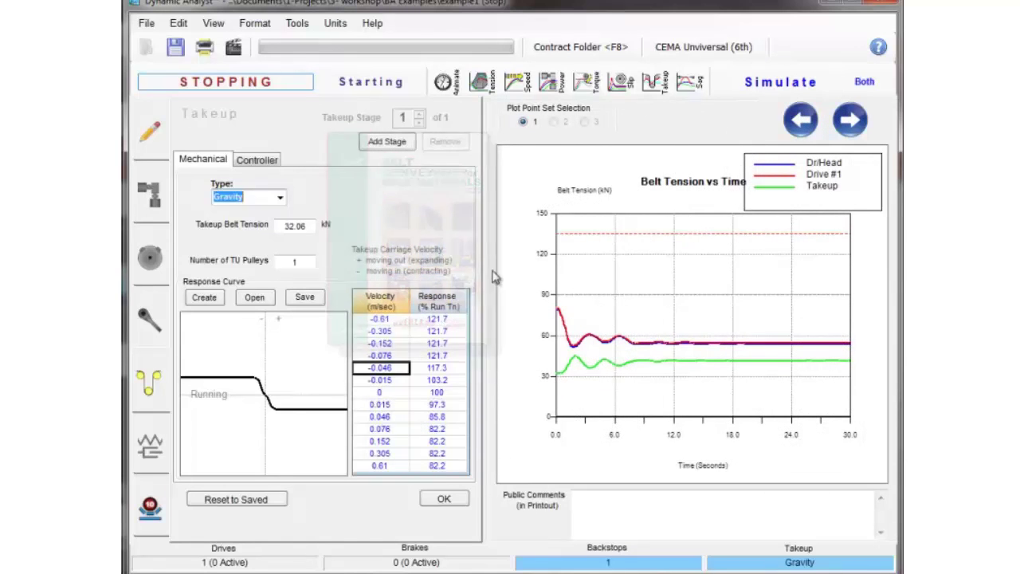
Step: Rerun the simulation and compare carriage travel with belt tension, ending on Belt Tension vs Time
{"action": "left_click", "coordinate": [753, 86]}
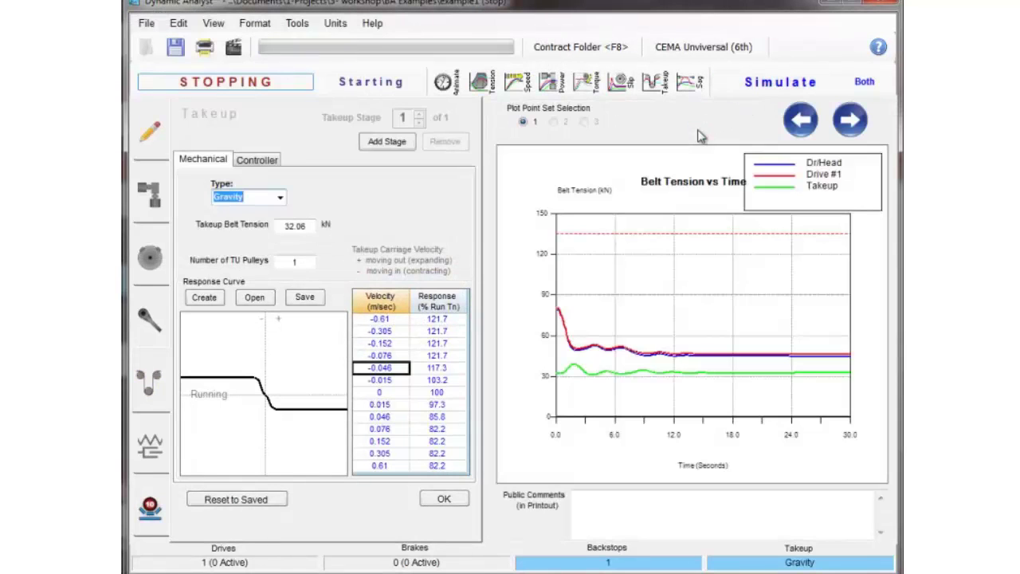
{"action": "left_click", "coordinate": [654, 81]}
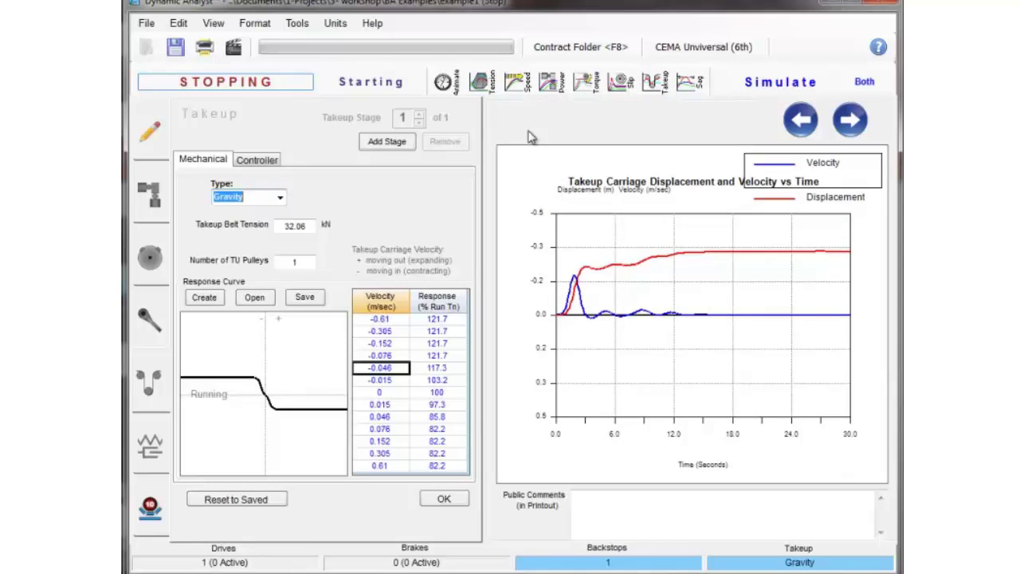
{"action": "left_click", "coordinate": [487, 89]}
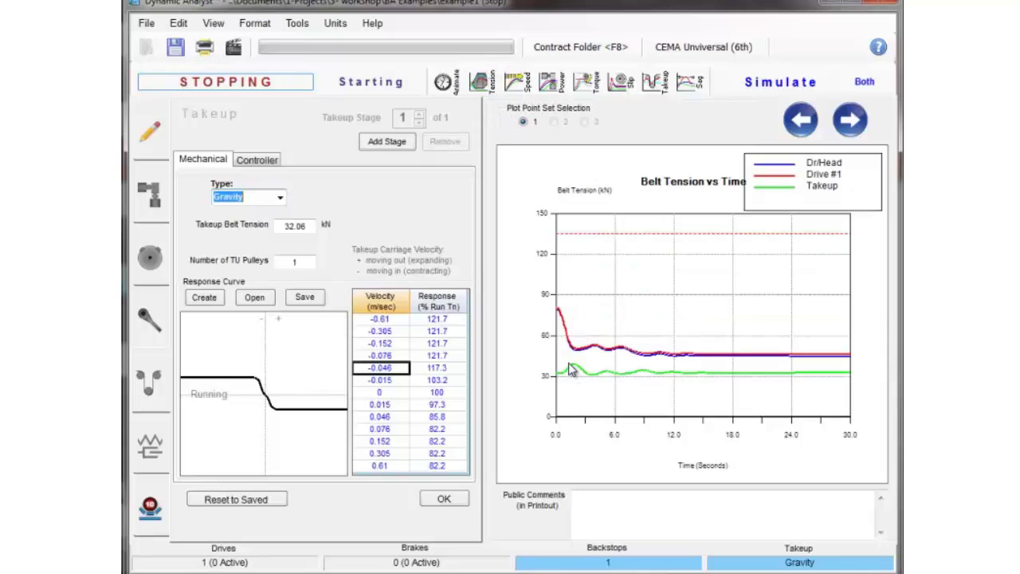
{"action": "left_click", "coordinate": [655, 85]}
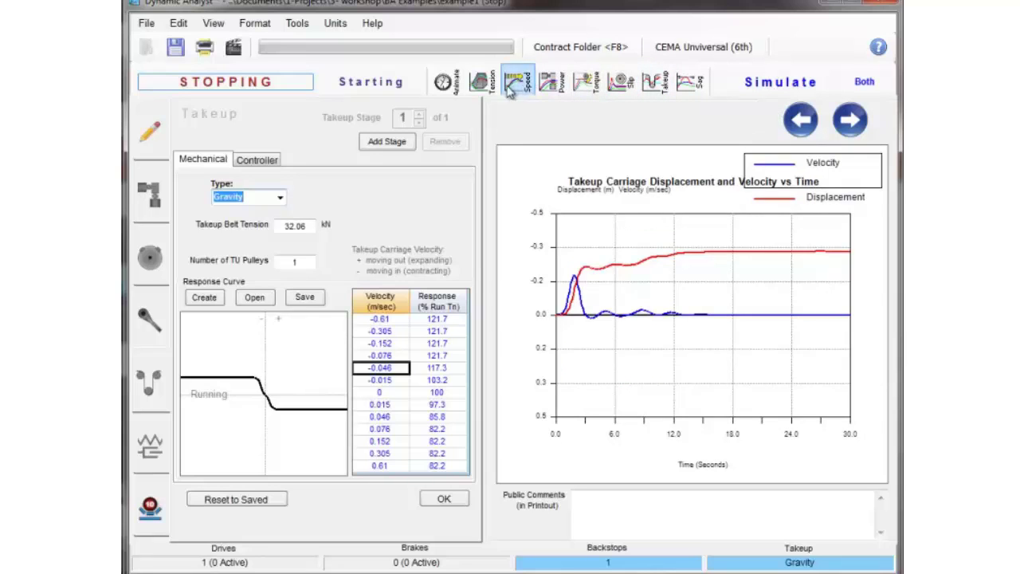
{"action": "left_click", "coordinate": [483, 83]}
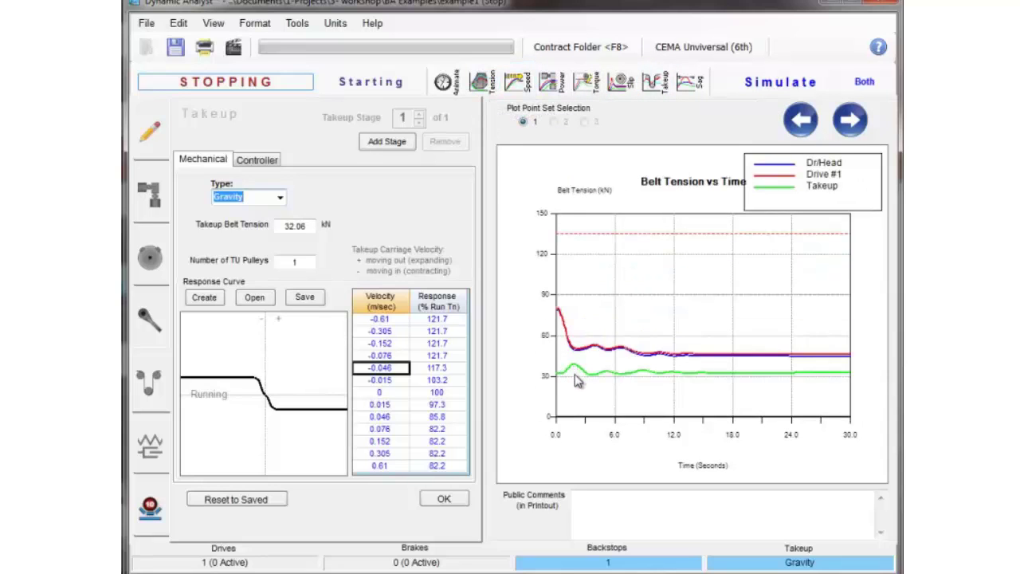
{"action": "left_click", "coordinate": [650, 82]}
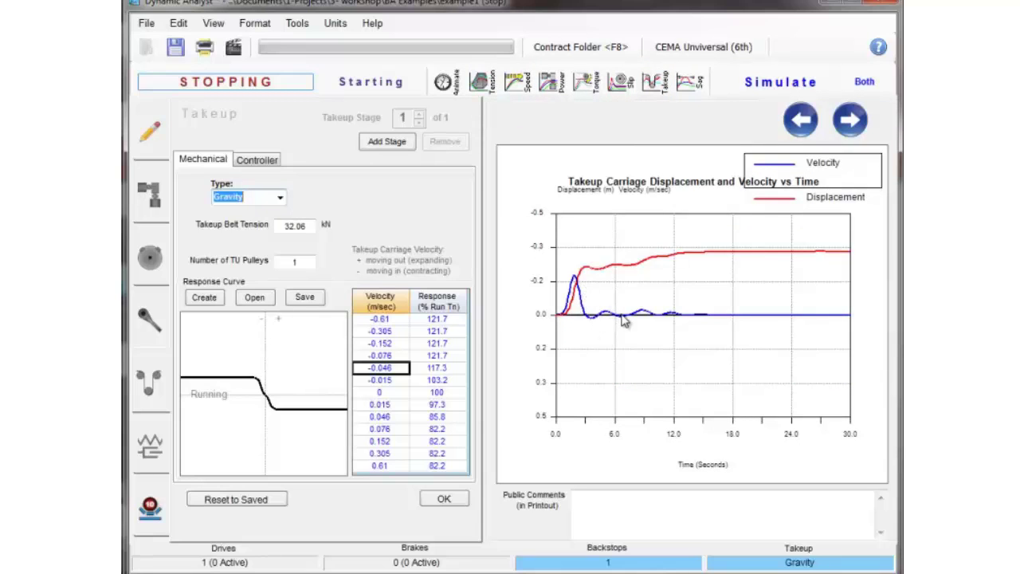
{"action": "left_click", "coordinate": [480, 81]}
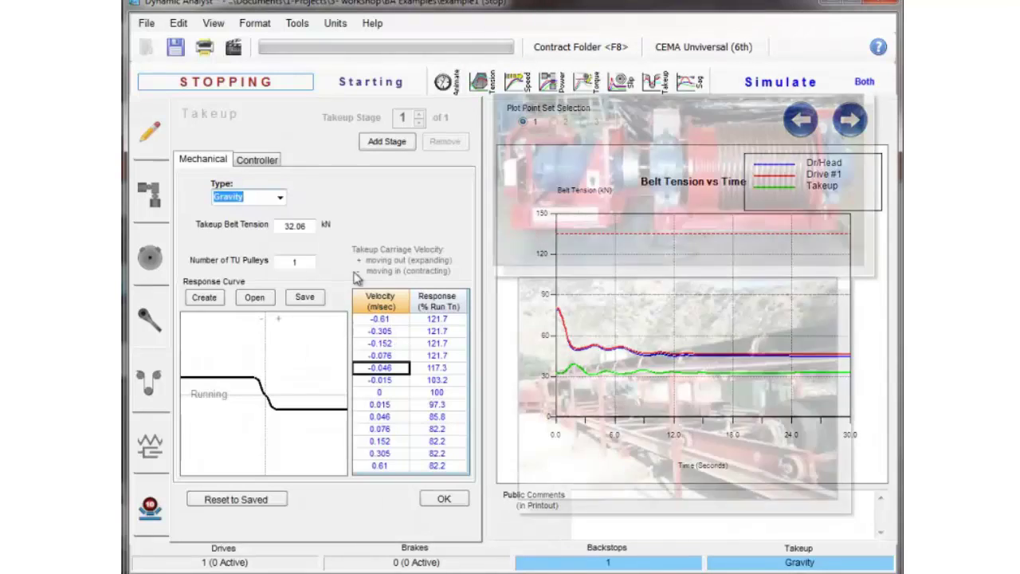
Step: Set the takeup to Mechanical with the standard line-speed response curve (200%–0%)
{"action": "left_click", "coordinate": [280, 200]}
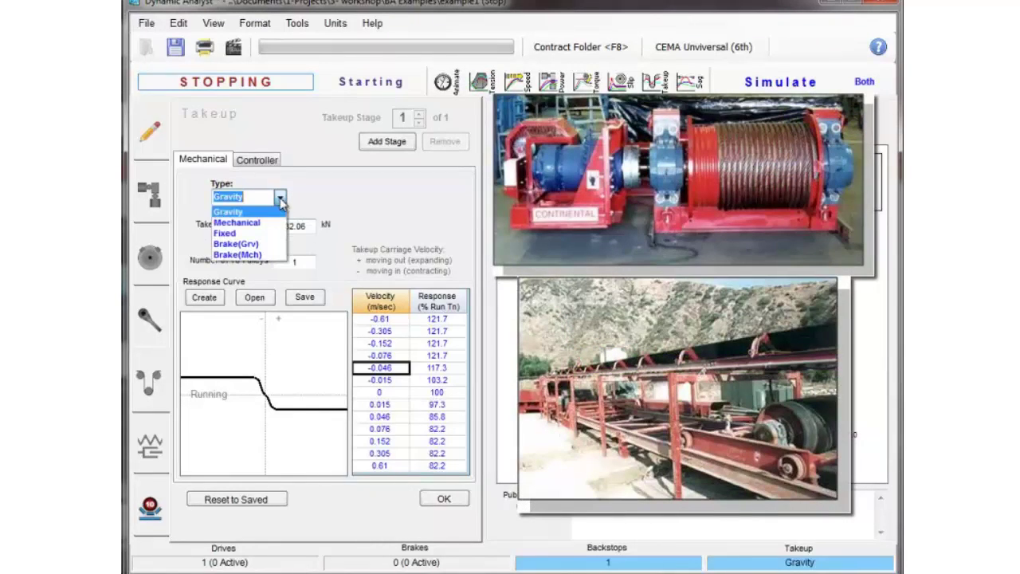
{"action": "left_click", "coordinate": [271, 222]}
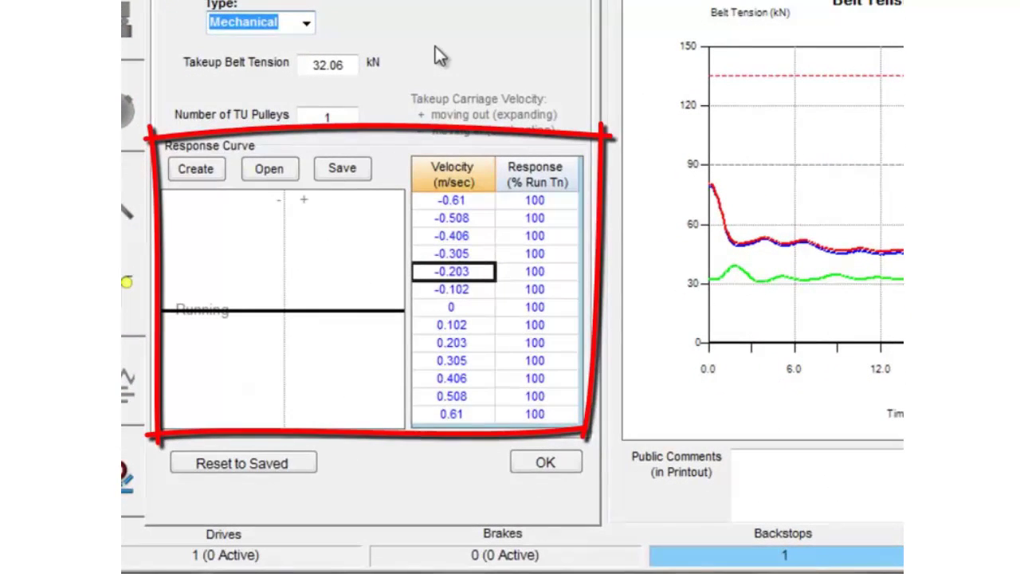
{"action": "right_click", "coordinate": [536, 241]}
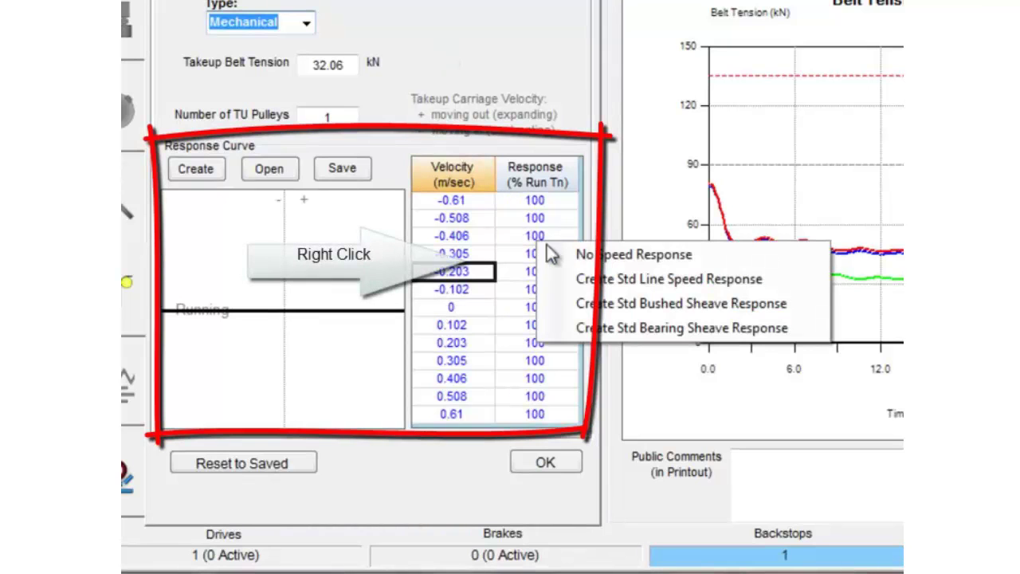
{"action": "left_click", "coordinate": [634, 280]}
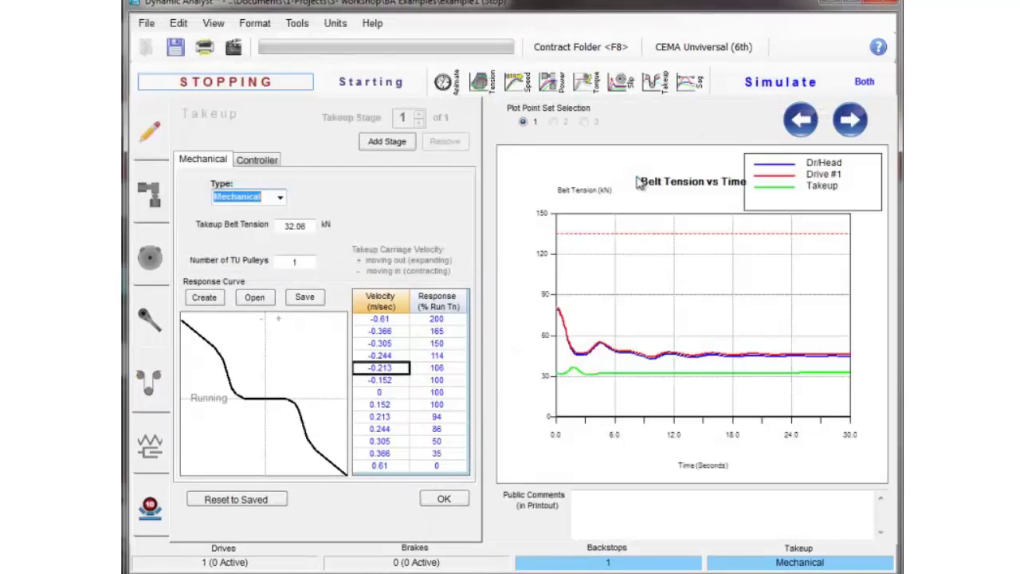
Step: Check the carriage and tension charts, then return to the takeup settings, controller still None
{"action": "left_click", "coordinate": [658, 84]}
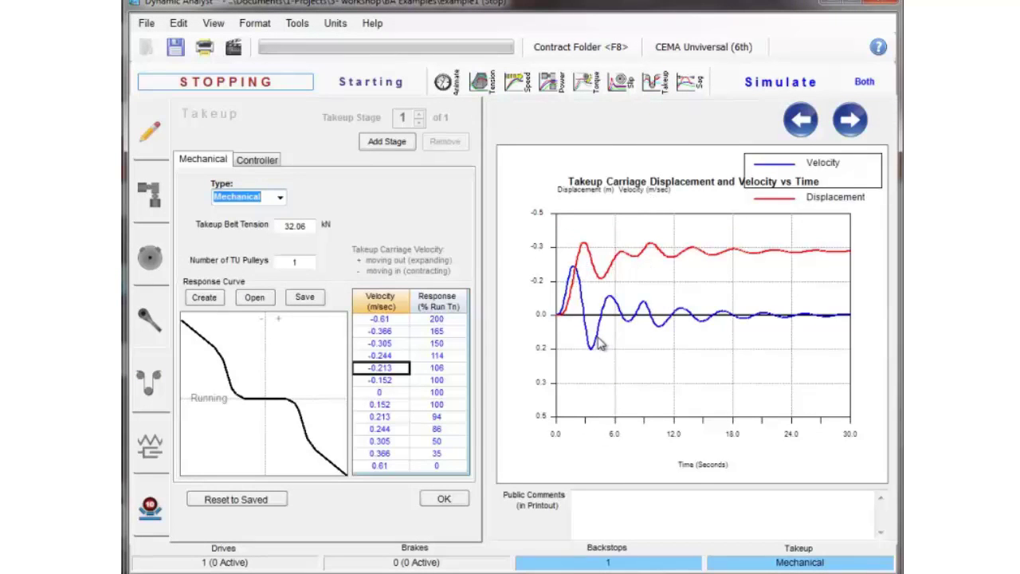
{"action": "left_click", "coordinate": [481, 81]}
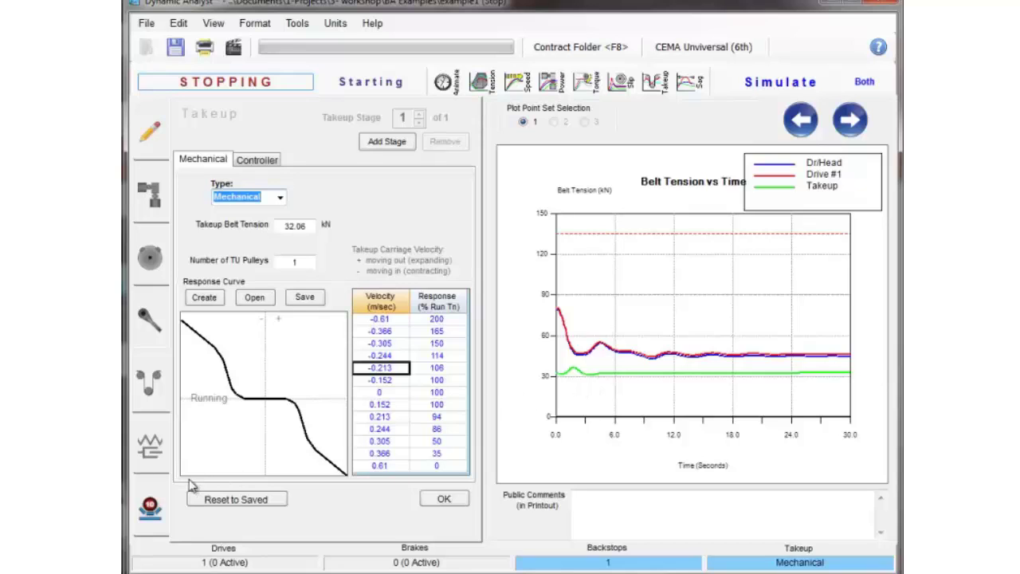
{"action": "left_click", "coordinate": [150, 508]}
{"action": "left_click", "coordinate": [149, 510]}
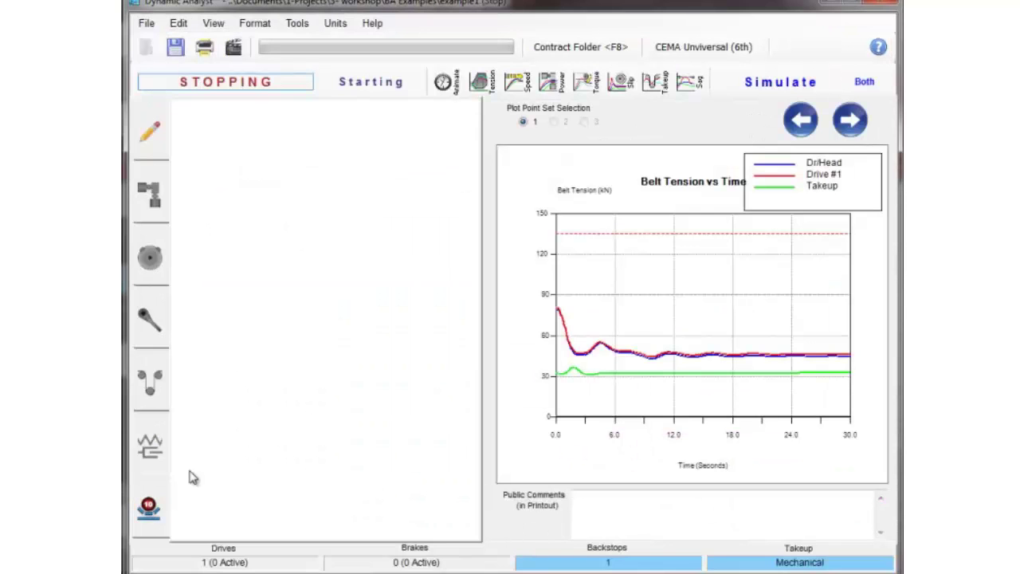
{"action": "left_click", "coordinate": [159, 360]}
{"action": "left_click", "coordinate": [155, 452]}
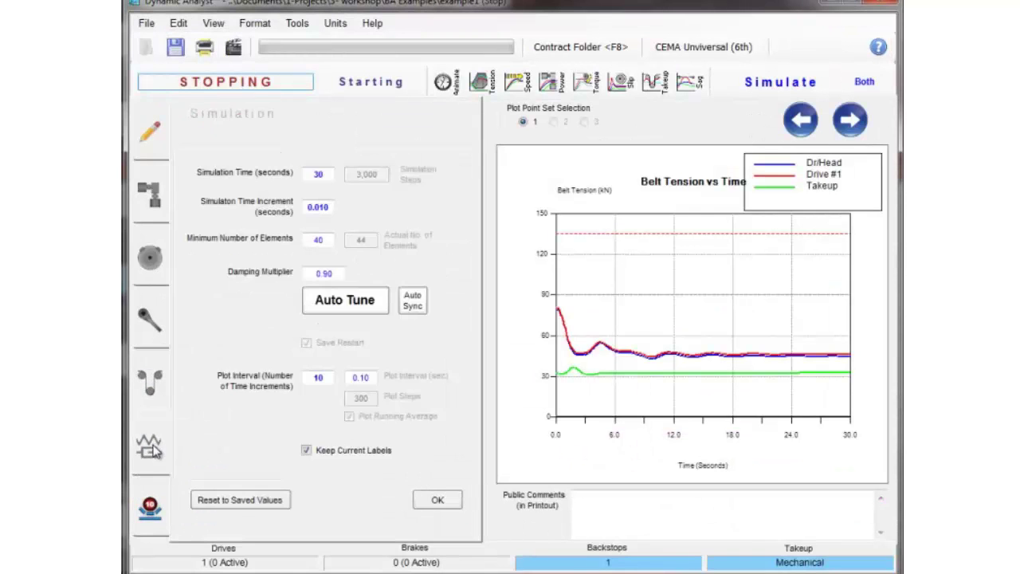
{"action": "left_click", "coordinate": [152, 384]}
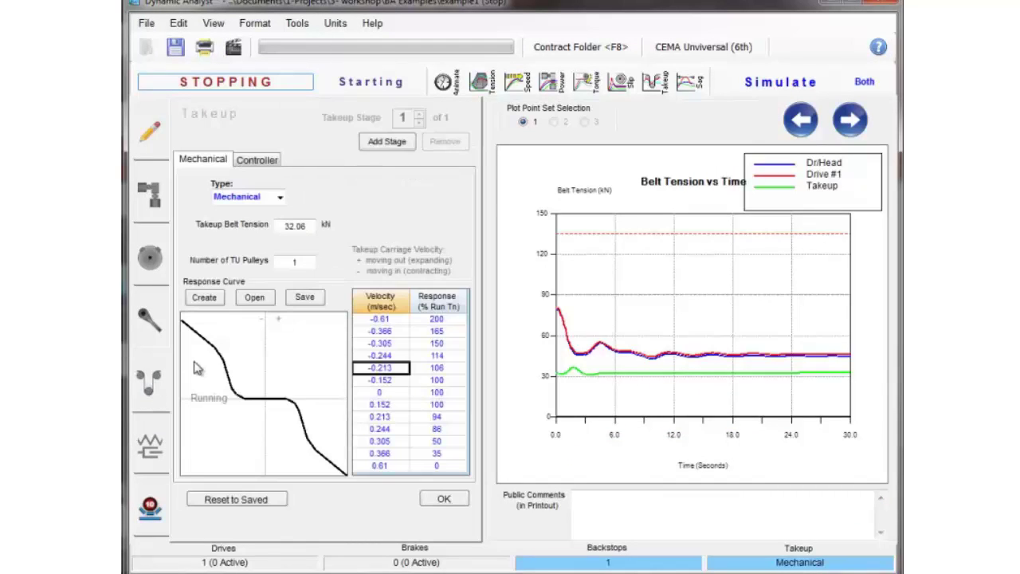
Step: Set the takeup controller type to Tension
{"action": "left_click", "coordinate": [272, 162]}
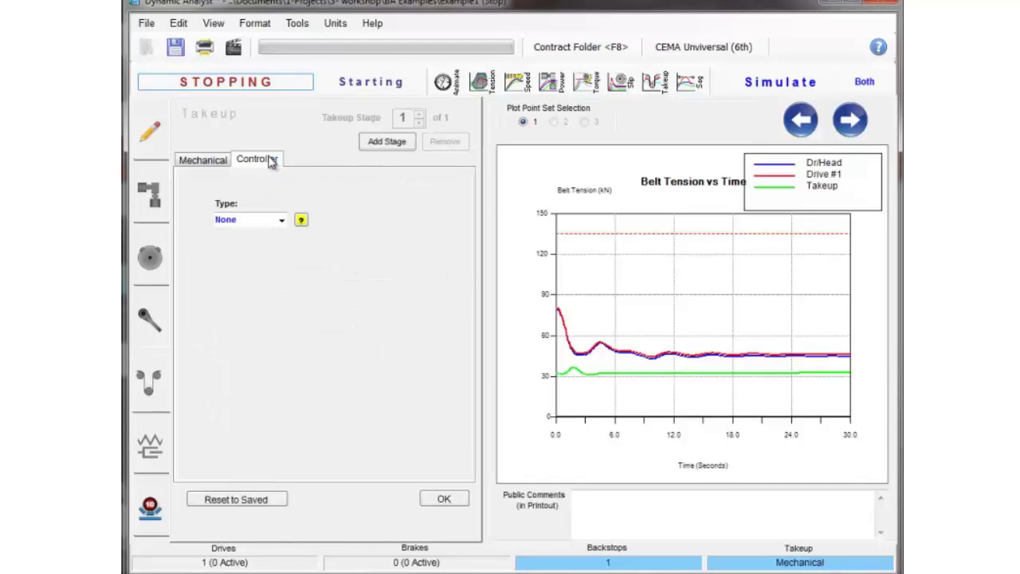
{"action": "left_click", "coordinate": [281, 220]}
{"action": "left_click", "coordinate": [277, 248]}
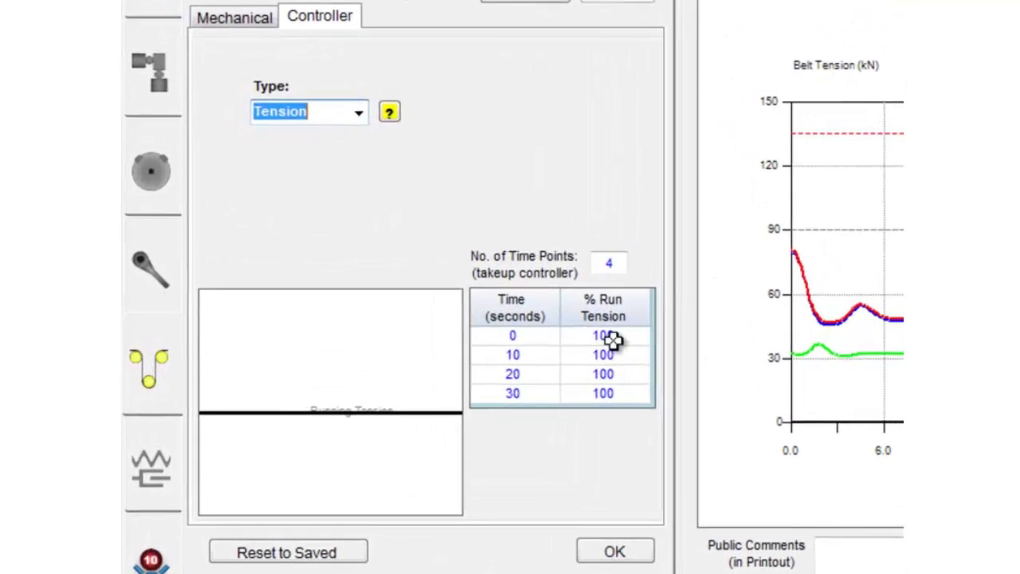
Step: Hold 200% tension from 1 s to 20 s in the controller profile, then rerun the simulation
{"action": "left_click", "coordinate": [447, 361]}
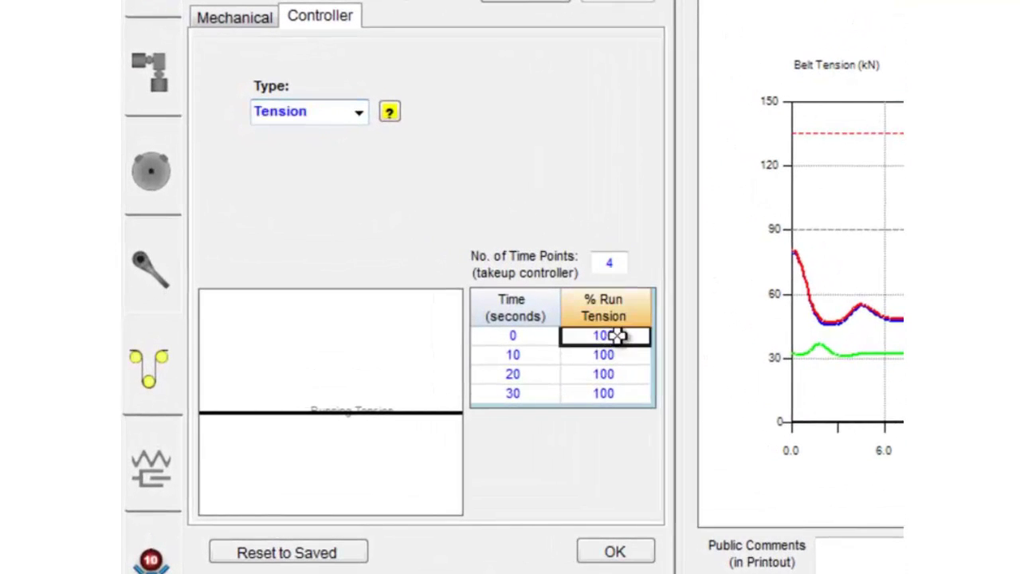
{"action": "left_click", "coordinate": [547, 354]}
{"action": "type", "text": "1"}
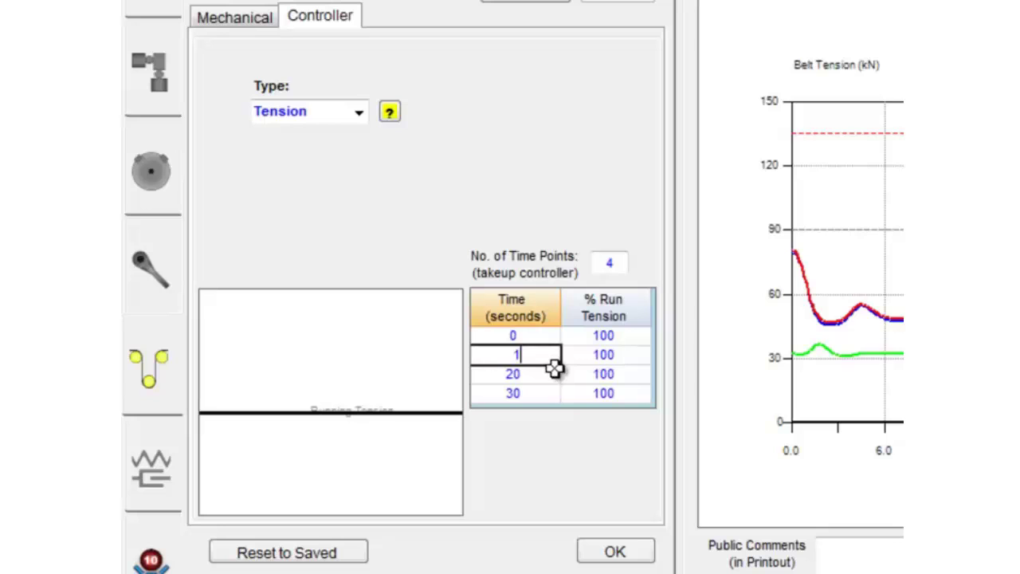
{"action": "left_click", "coordinate": [608, 356]}
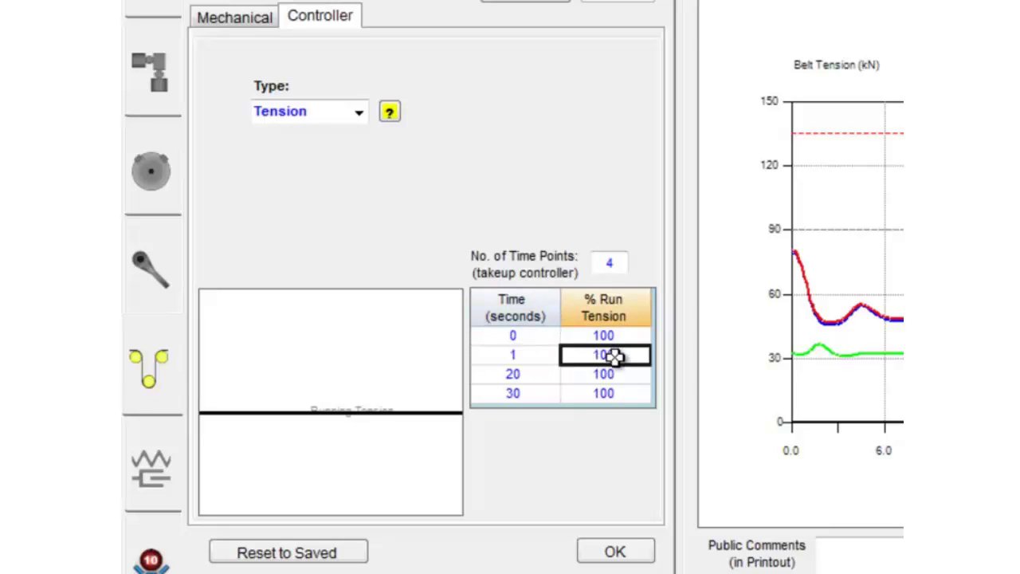
{"action": "type", "text": "200"}
{"action": "key", "text": "Return"}
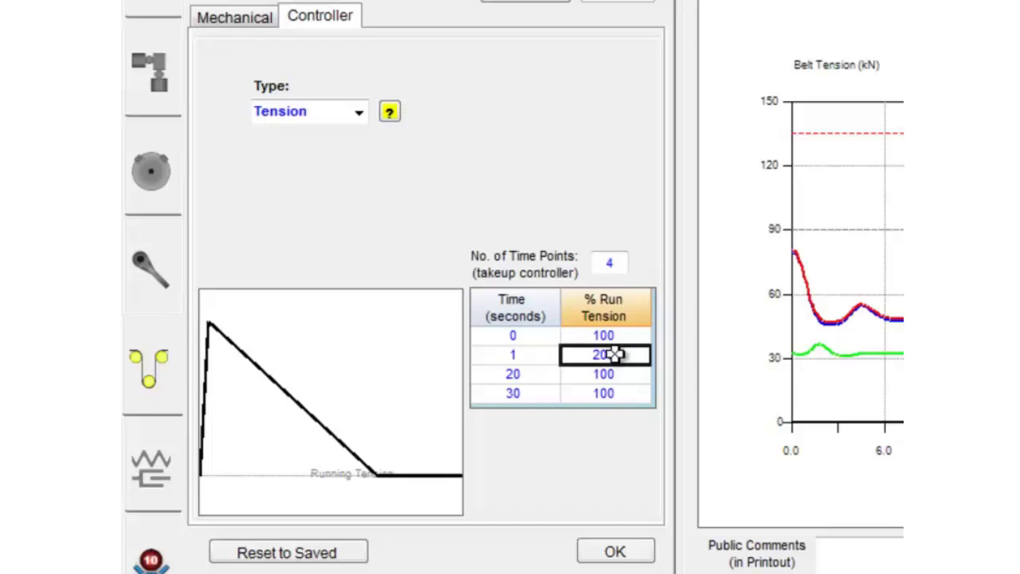
{"action": "left_click", "coordinate": [610, 376]}
{"action": "type", "text": "2"}
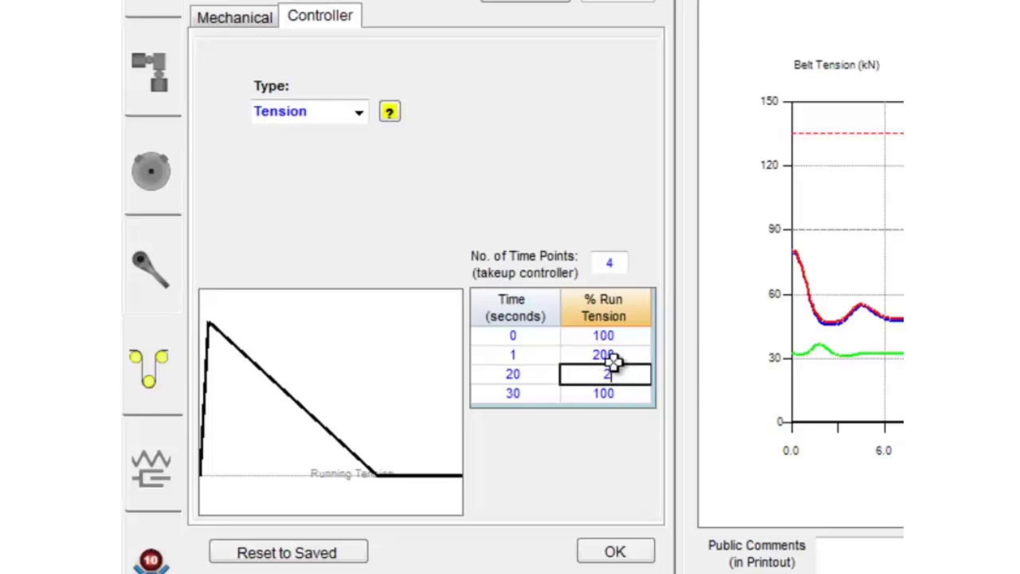
{"action": "type", "text": "00"}
{"action": "key", "text": "Return"}
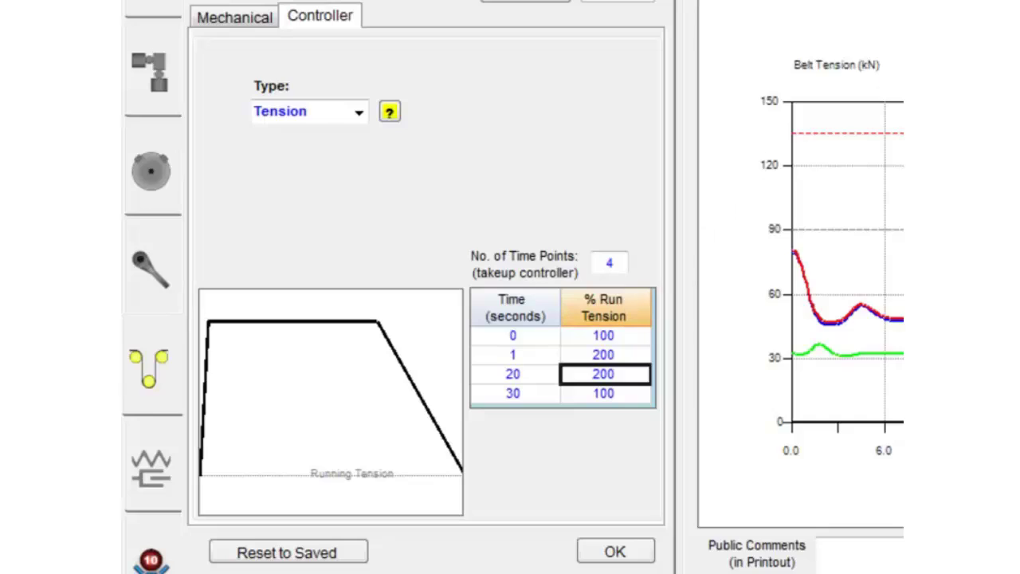
{"action": "left_click", "coordinate": [941, 19]}
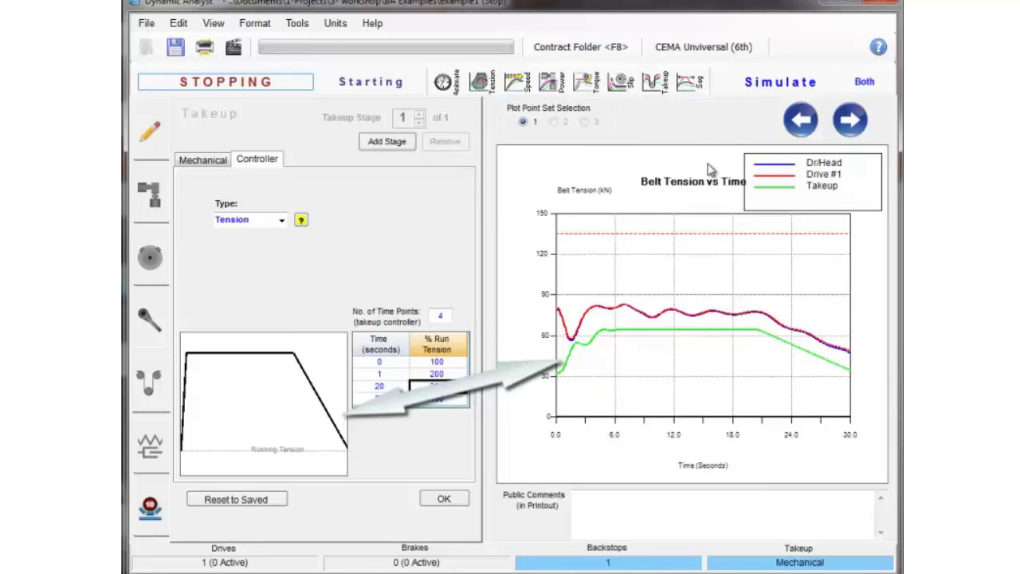
Step: Compare carriage displacement and belt tension charts, ending on carriage displacement and velocity
{"action": "left_click", "coordinate": [654, 81]}
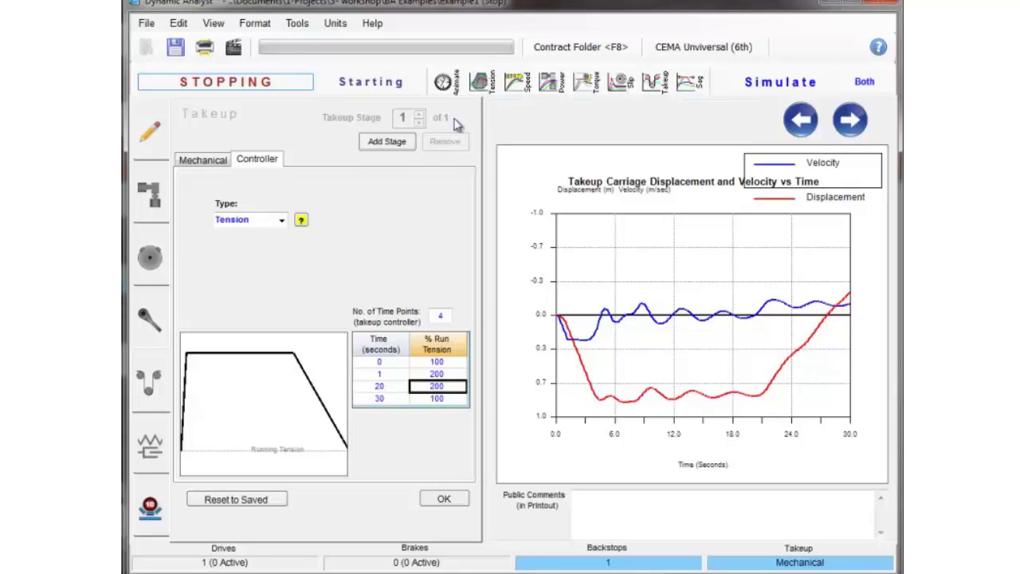
{"action": "left_click", "coordinate": [486, 82]}
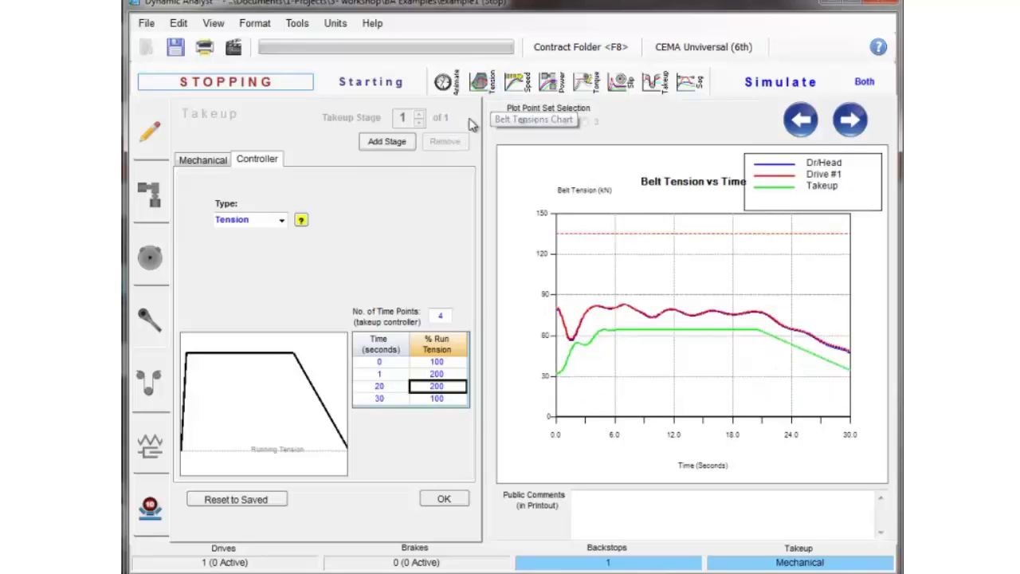
{"action": "left_click", "coordinate": [650, 89]}
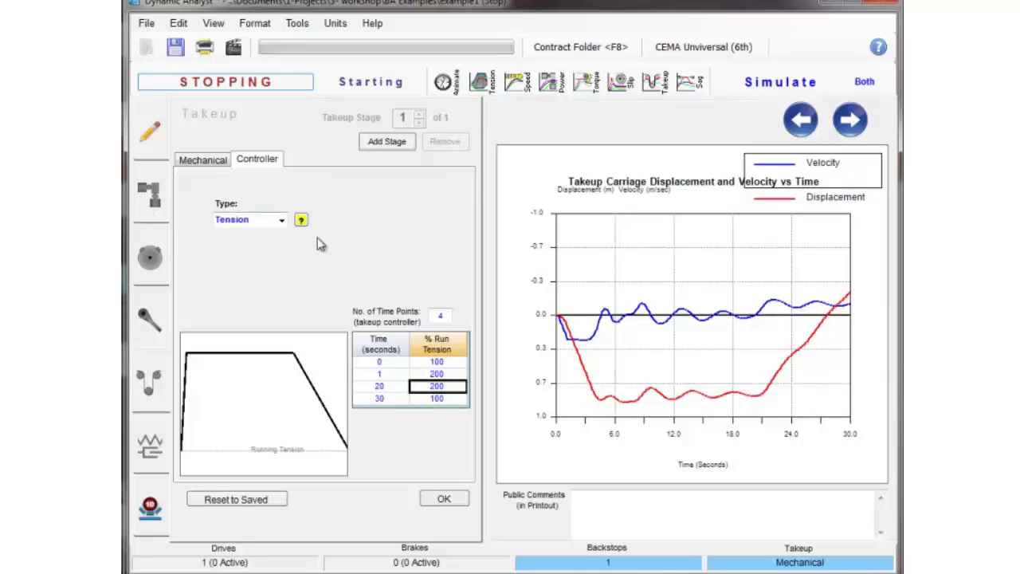
Step: Set the controller type back to None and return to the Mechanical takeup settings
{"action": "left_click", "coordinate": [282, 220]}
{"action": "left_click", "coordinate": [274, 232]}
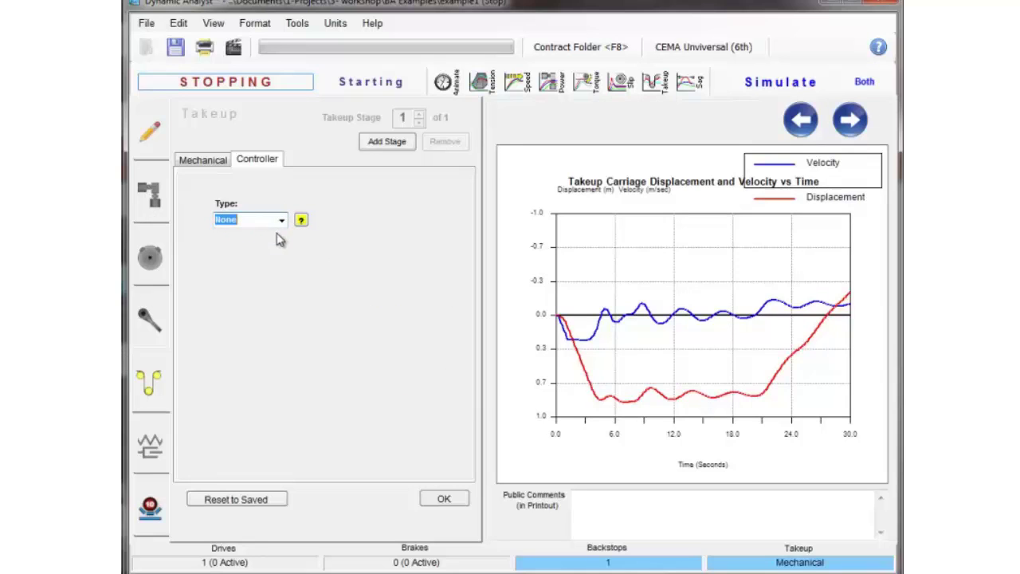
{"action": "left_click", "coordinate": [207, 161]}
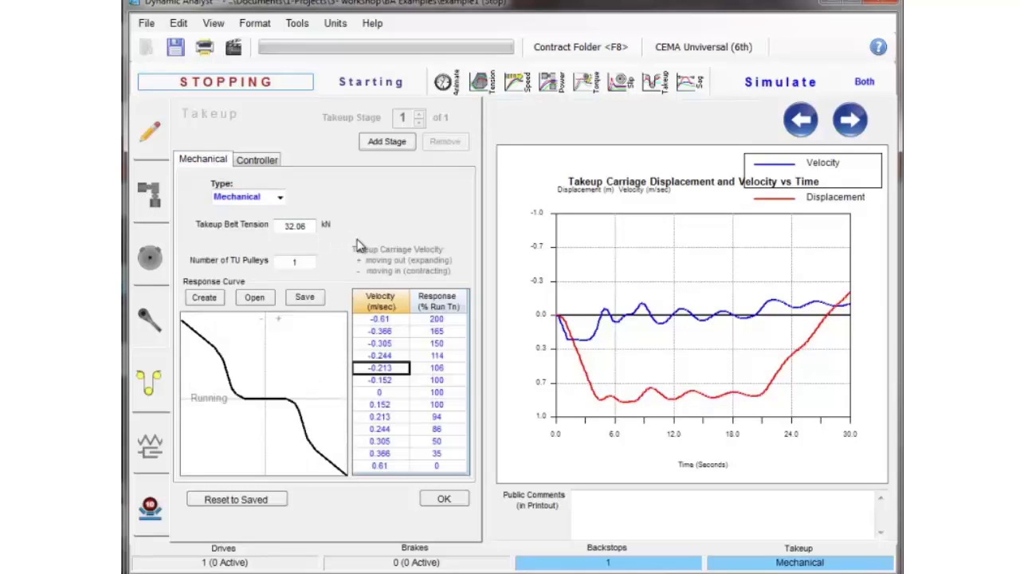